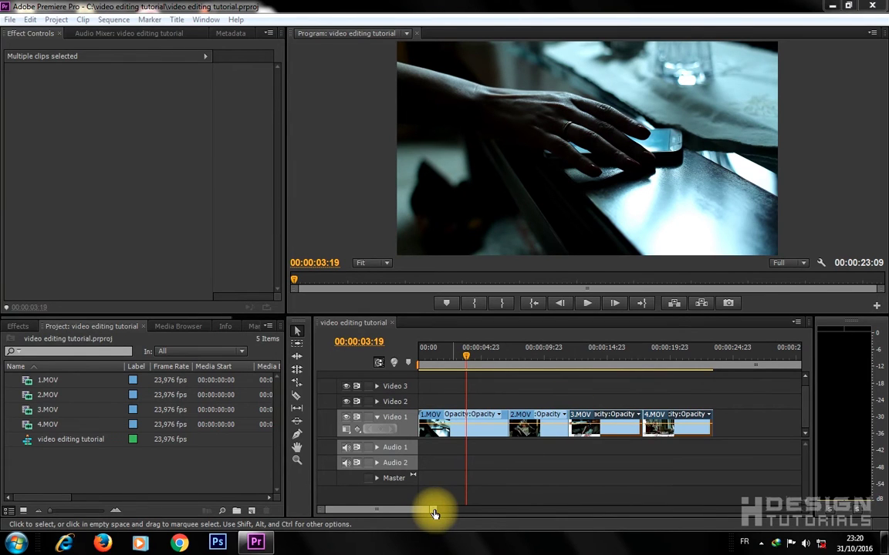
# Extend the work area to end with 4.MOV at 00:00:23:09, then zoom back in on the clips
pyautogui.moveTo(434, 513); pyautogui.dragTo(491, 523)
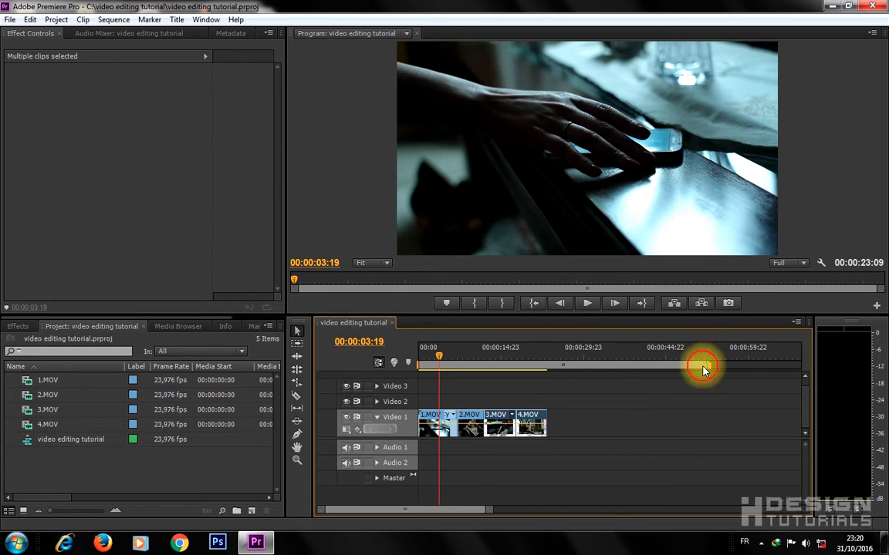
pyautogui.moveTo(703, 367); pyautogui.dragTo(564, 364)
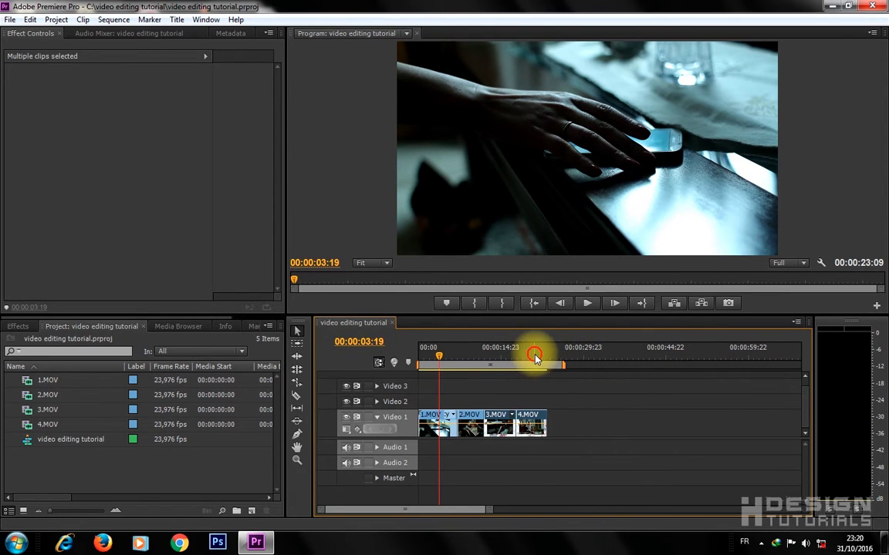
pyautogui.click(536, 354)
pyautogui.moveTo(489, 514); pyautogui.dragTo(457, 515)
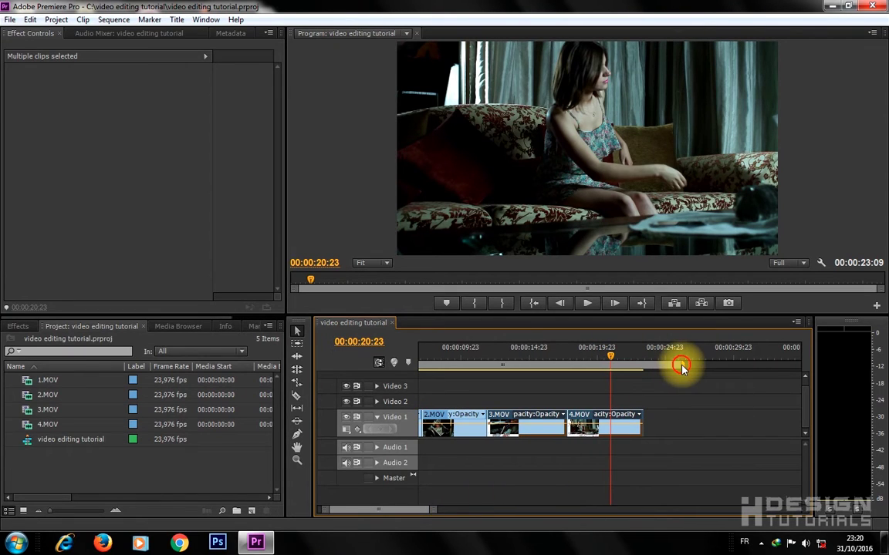
pyautogui.moveTo(659, 372); pyautogui.dragTo(645, 367)
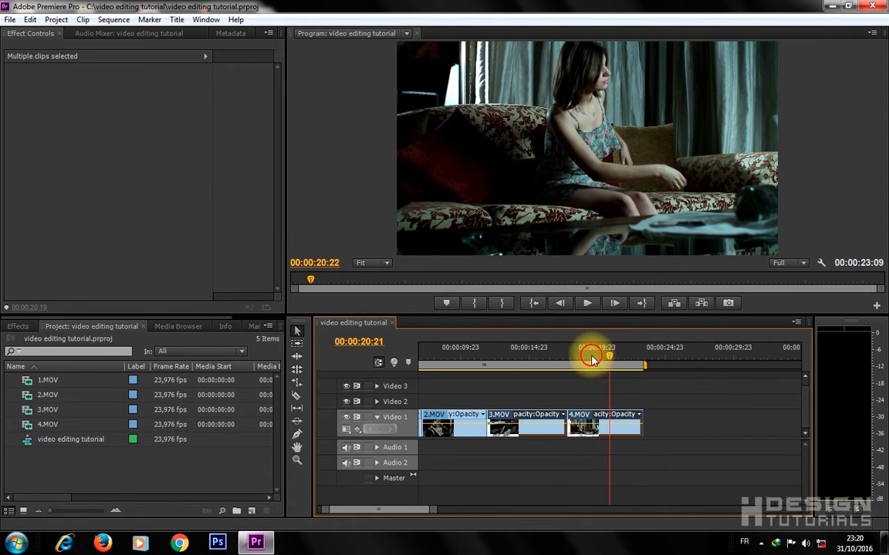
pyautogui.click(494, 364)
pyautogui.moveTo(435, 515)
pyautogui.mouseDown()
pyautogui.moveTo(467, 514)
pyautogui.moveTo(445, 516)
pyautogui.mouseUp()
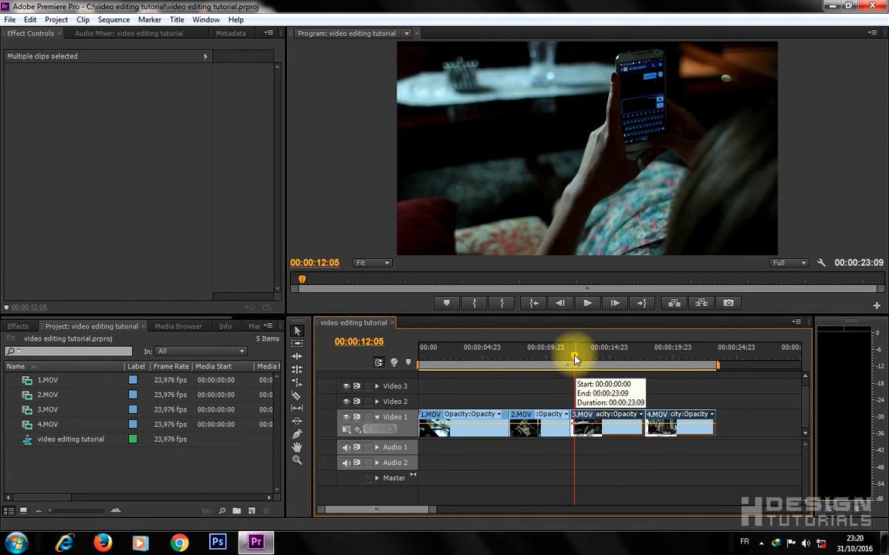
pyautogui.moveTo(575, 354)
pyautogui.mouseDown()
pyautogui.moveTo(467, 366)
pyautogui.moveTo(406, 357)
pyautogui.mouseUp()
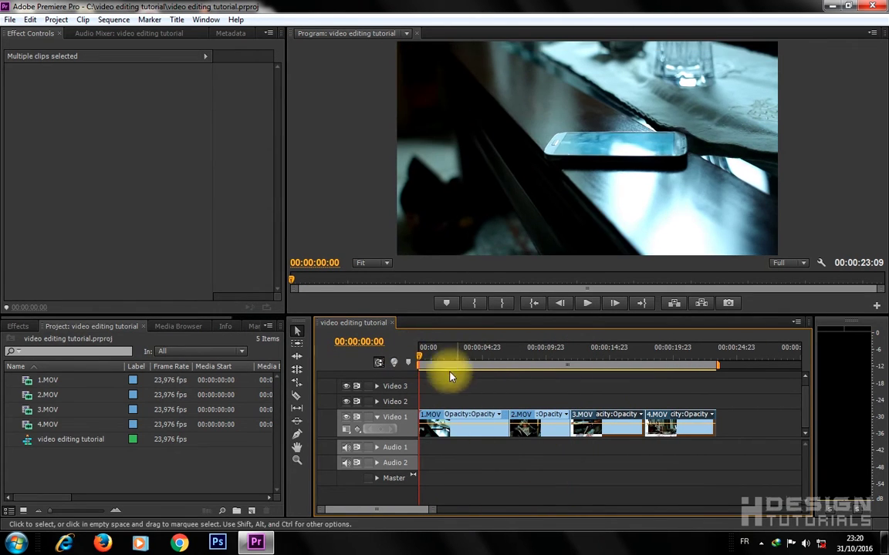
pyautogui.click(440, 358)
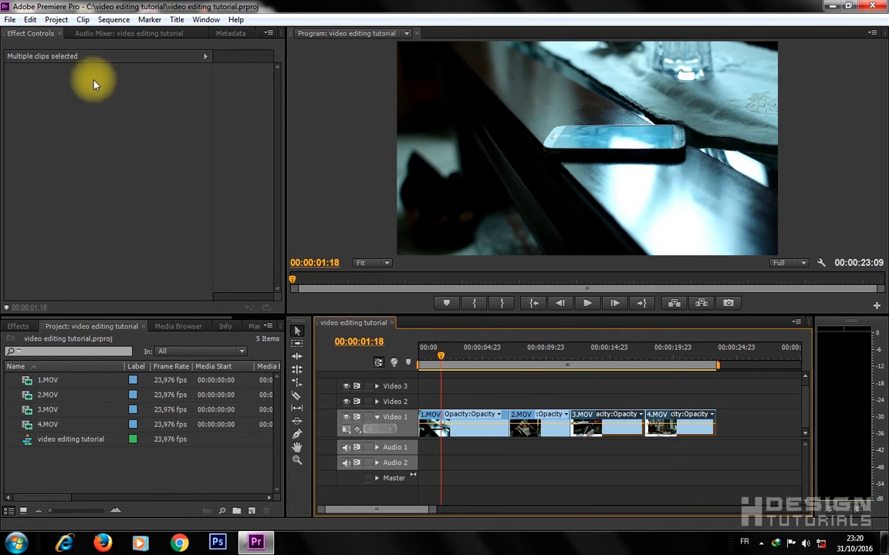
# Deselect every clip and open the media Export Settings for the sequence
pyautogui.click(31, 20)
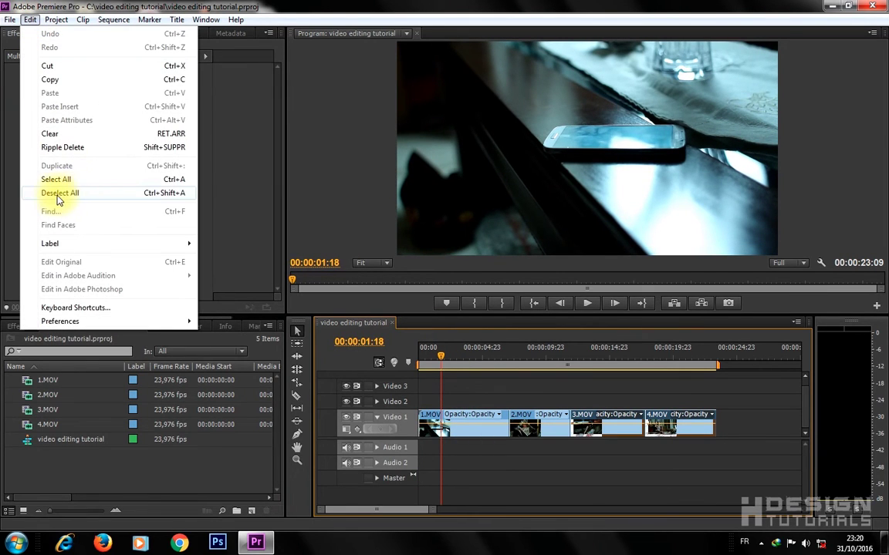
pyautogui.click(116, 193)
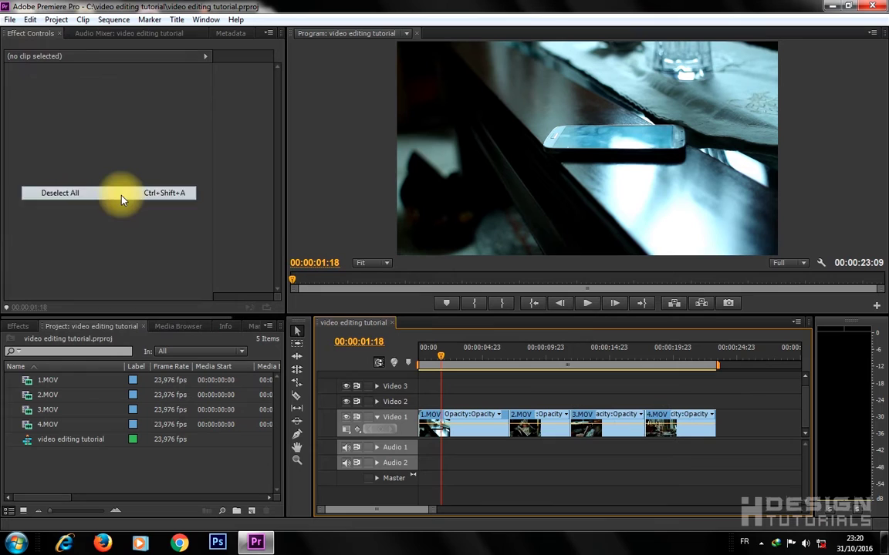
pyautogui.click(10, 19)
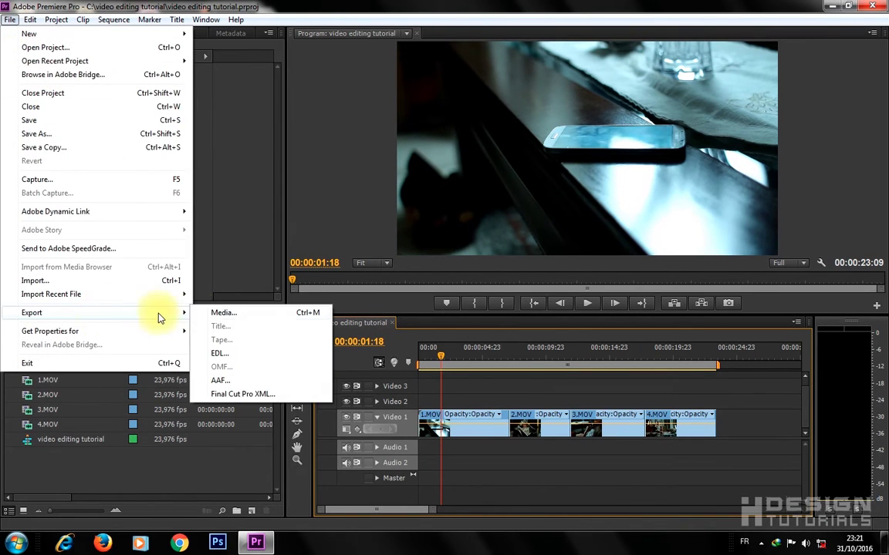
pyautogui.click(233, 313)
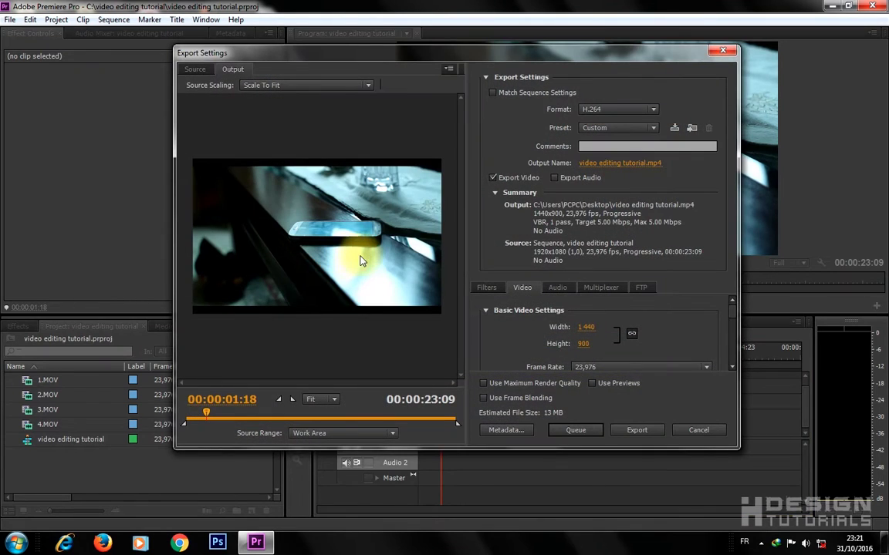
# Set the export format to QuickTime and uncheck Export Audio
pyautogui.moveTo(563, 56); pyautogui.dragTo(554, 54)
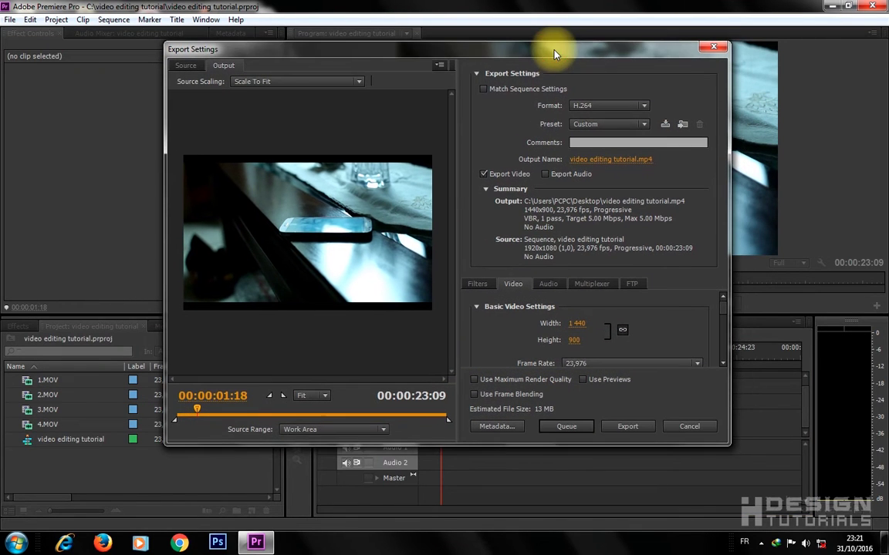
pyautogui.click(639, 104)
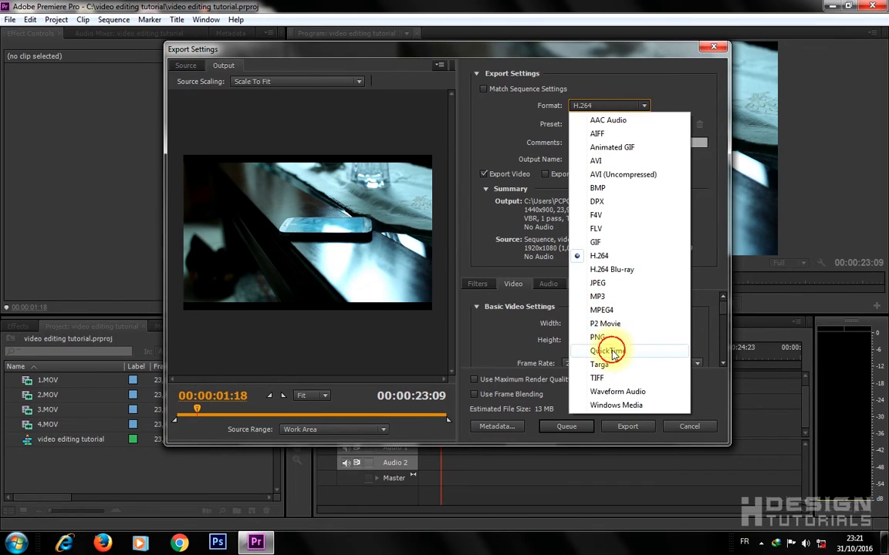
pyautogui.press('Escape')
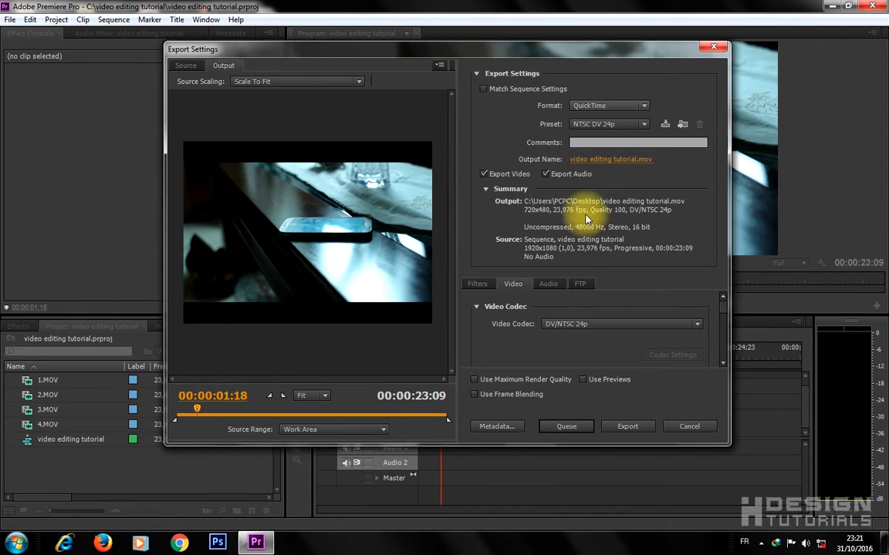
pyautogui.click(546, 175)
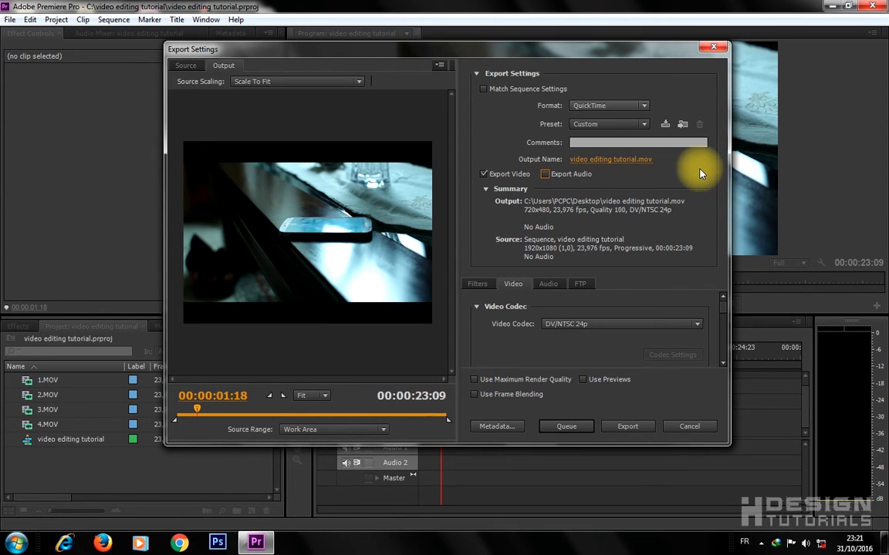
# Save 'video editing tutorial.mov' to the C:\video editing tutorial folder instead of the Desktop
pyautogui.click(614, 159)
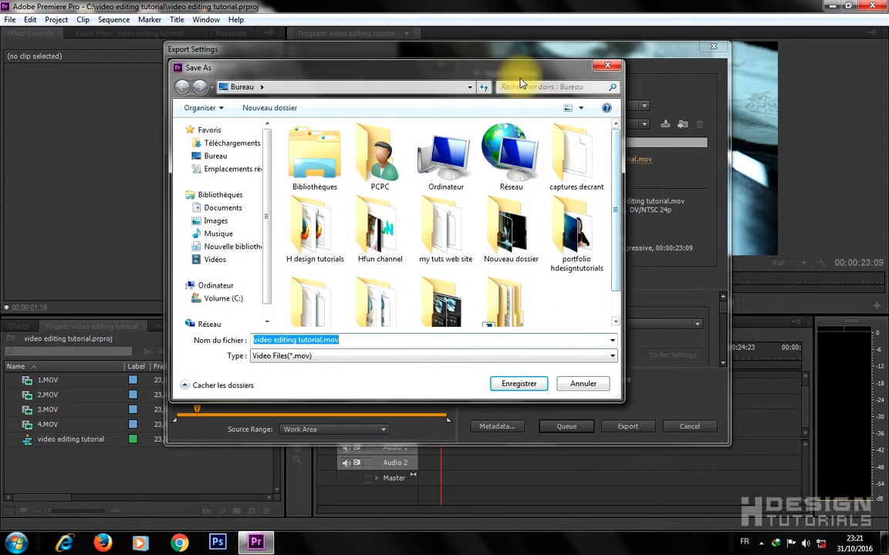
pyautogui.moveTo(520, 76); pyautogui.dragTo(491, 114)
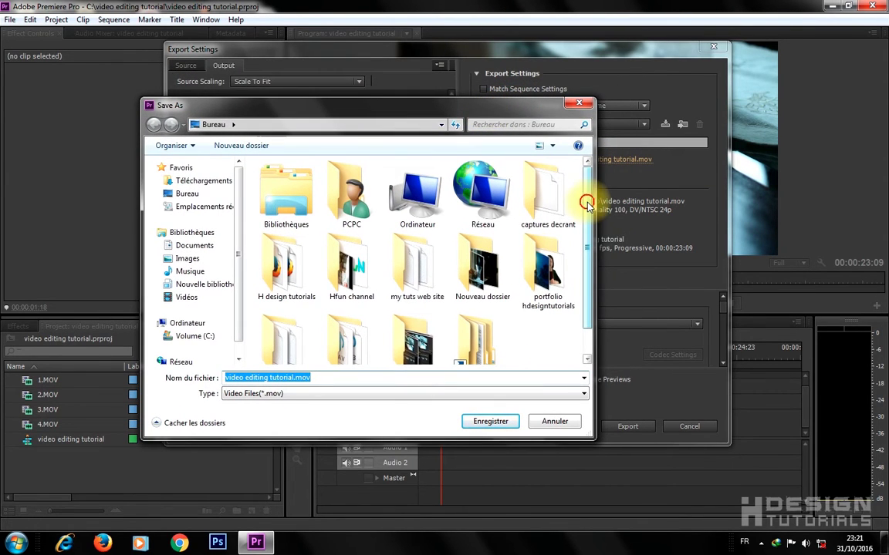
pyautogui.click(405, 191)
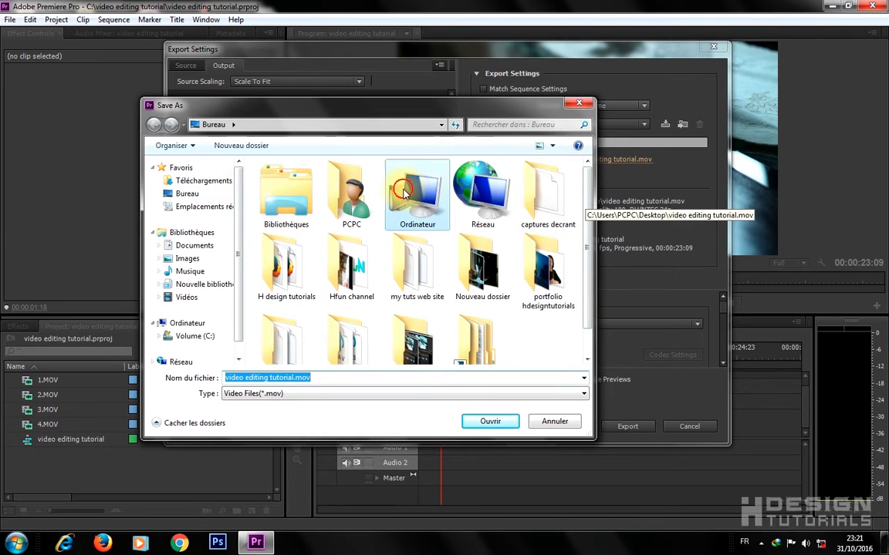
pyautogui.doubleClick(404, 192)
pyautogui.doubleClick(336, 204)
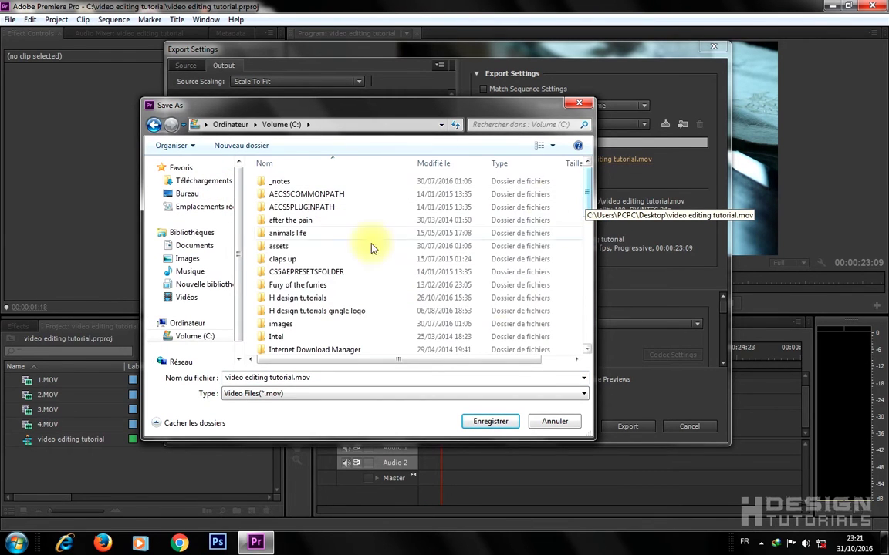
pyautogui.scroll(-10, 317, 254)
pyautogui.click(335, 296)
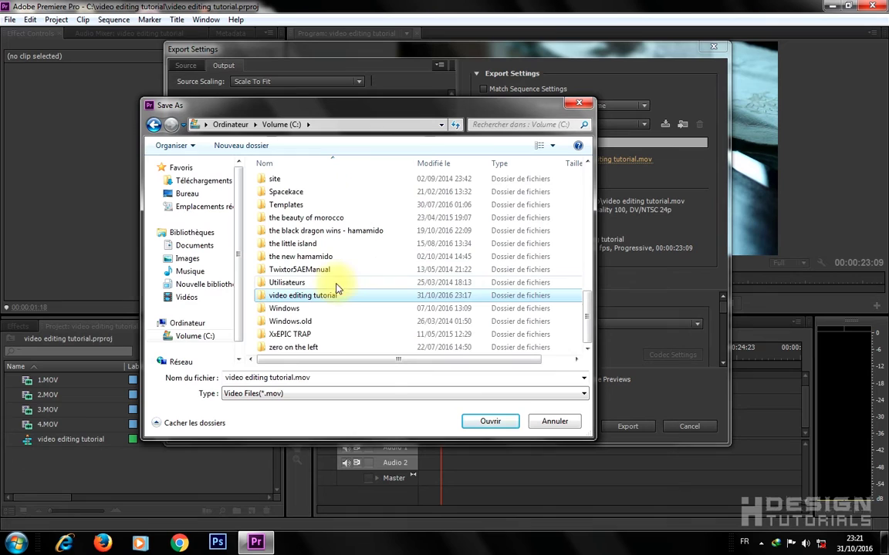
pyautogui.doubleClick(317, 297)
pyautogui.click(484, 422)
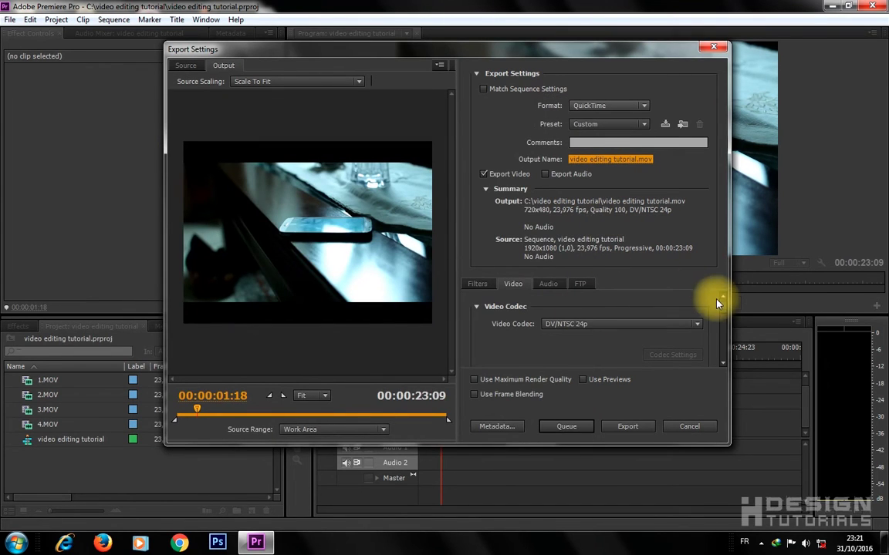
# Change the QuickTime video codec from DV/NTSC 24p to H.264, keeping quality at 100
pyautogui.moveTo(695, 445); pyautogui.dragTo(689, 496)
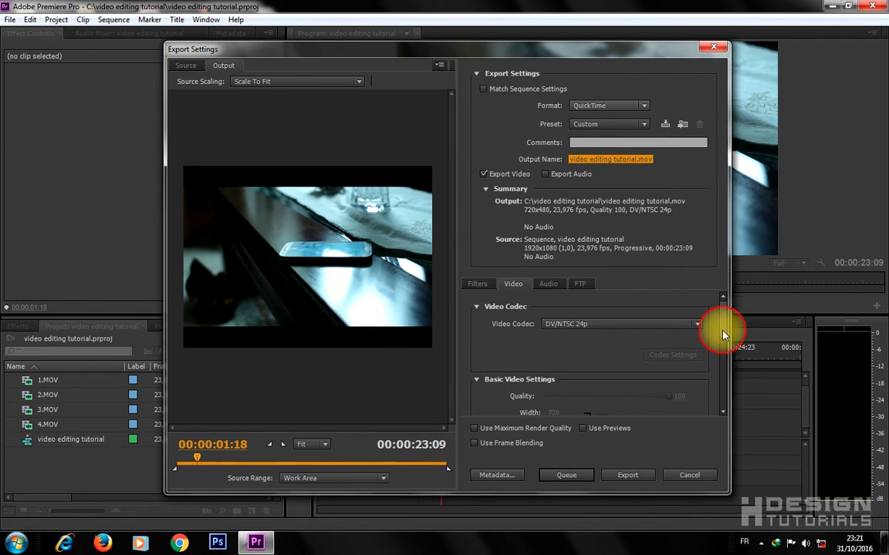
pyautogui.moveTo(723, 334); pyautogui.dragTo(720, 297)
pyautogui.click(641, 325)
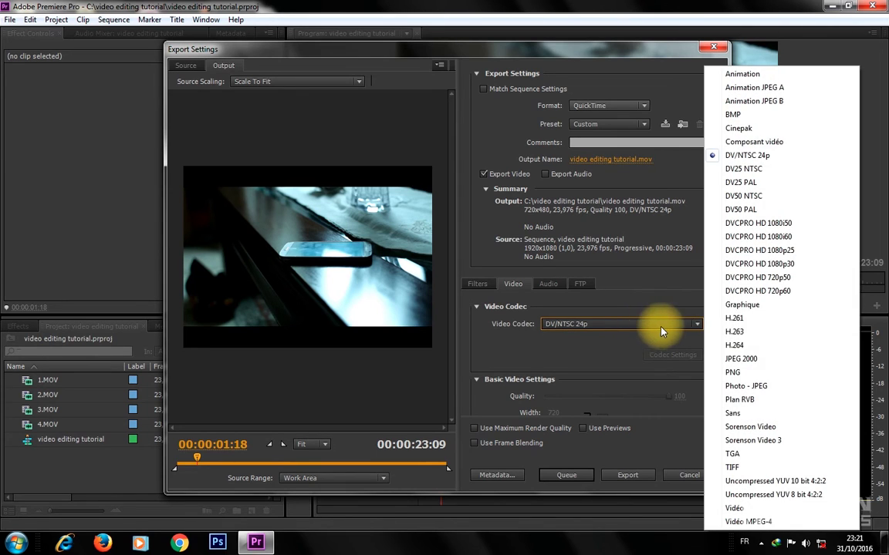
pyautogui.click(745, 346)
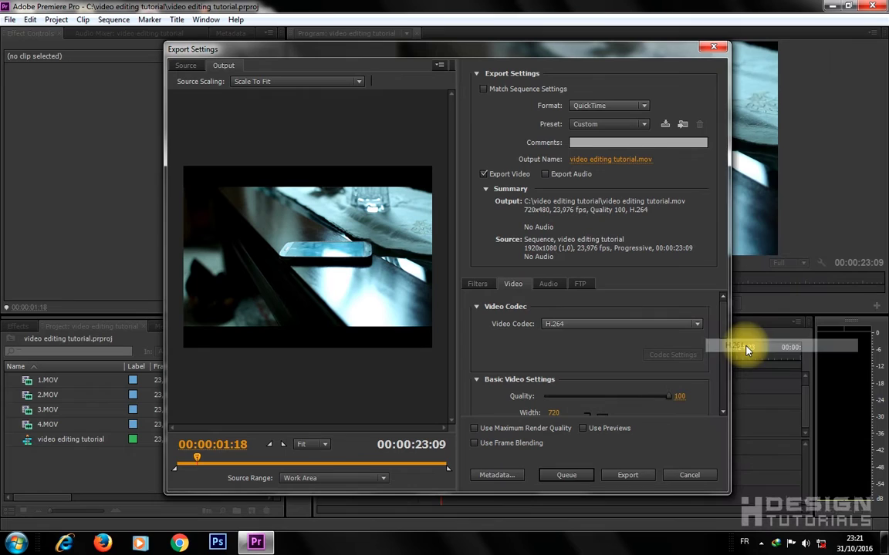
pyautogui.moveTo(723, 334); pyautogui.dragTo(720, 361)
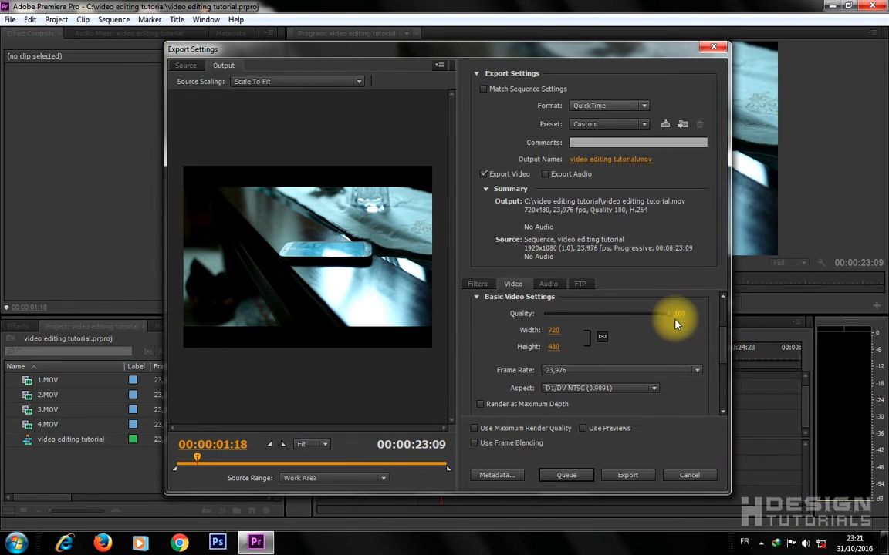
pyautogui.moveTo(670, 316); pyautogui.dragTo(655, 315)
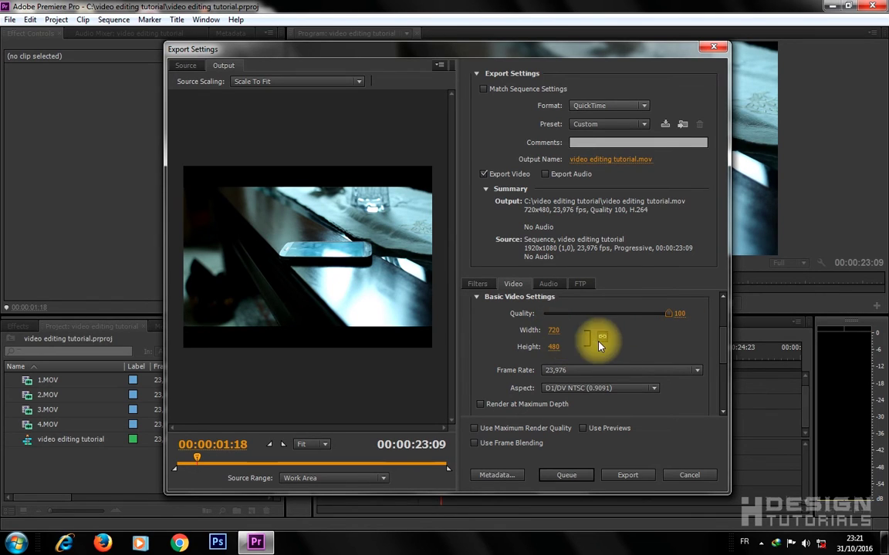
# Size the output at 1920x1080 with the width/height proportion link turned off
pyautogui.click(555, 331)
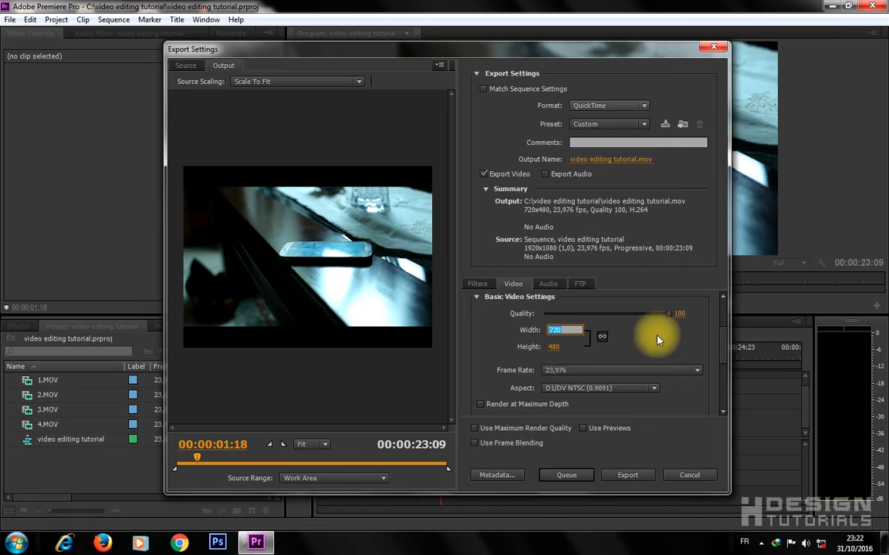
pyautogui.write('1920')
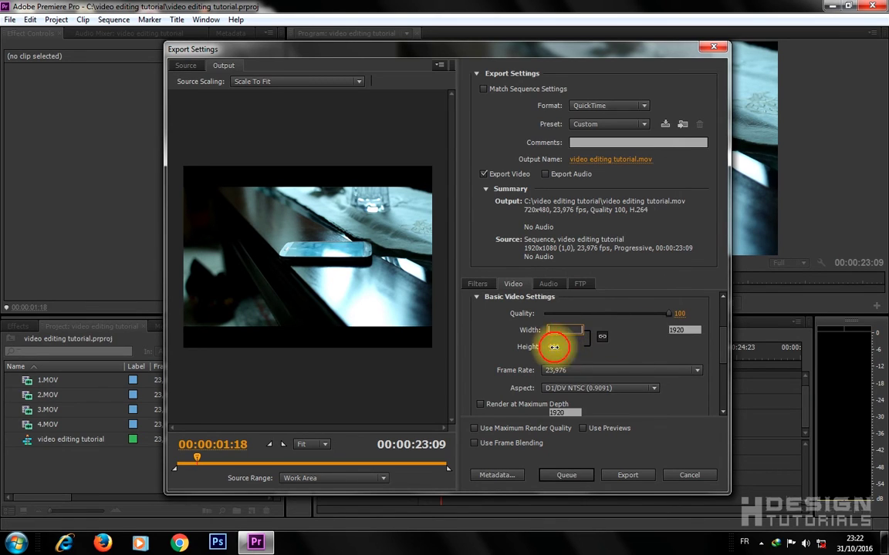
pyautogui.click(563, 346)
pyautogui.write('10')
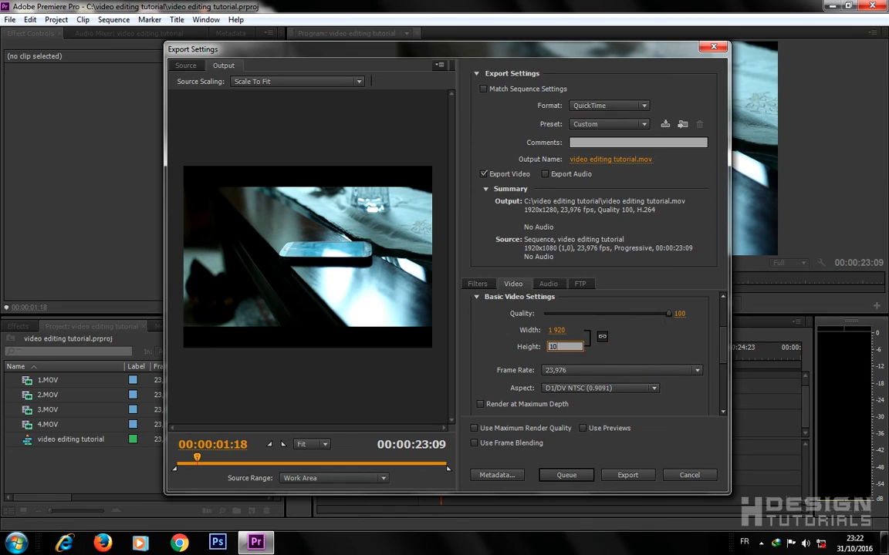
pyautogui.write('80')
pyautogui.press('Return')
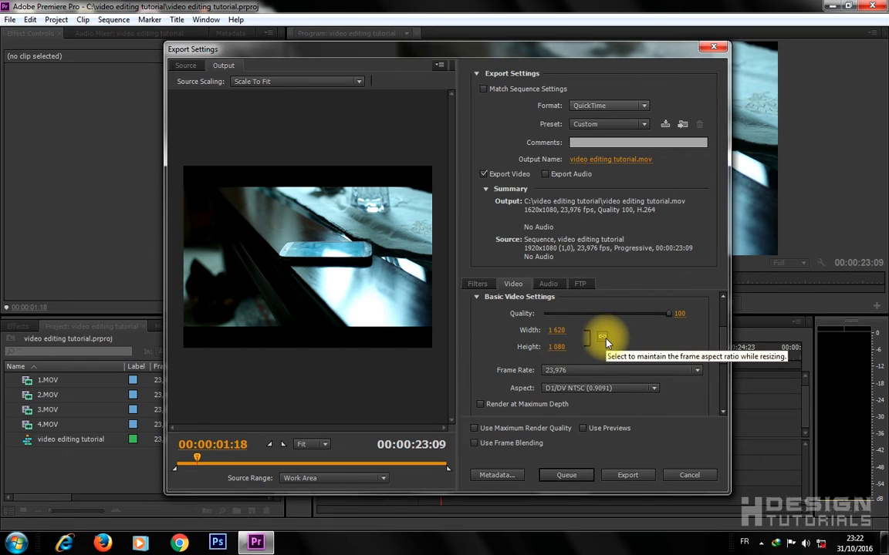
pyautogui.click(604, 339)
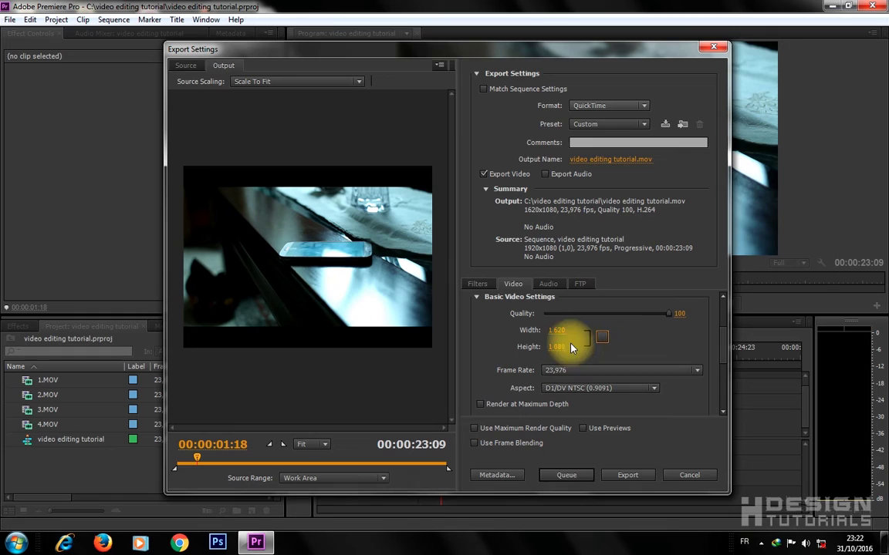
pyautogui.click(557, 331)
pyautogui.write('19')
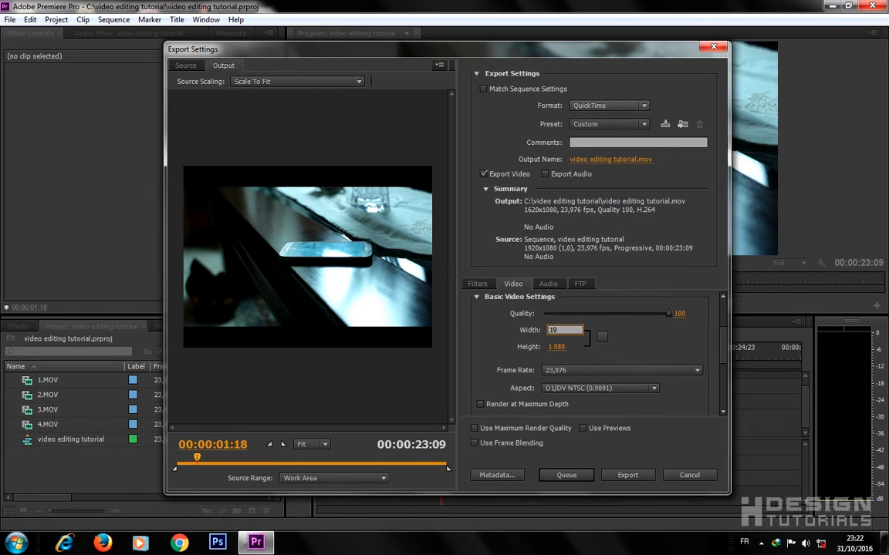
pyautogui.write('20')
pyautogui.press('Return')
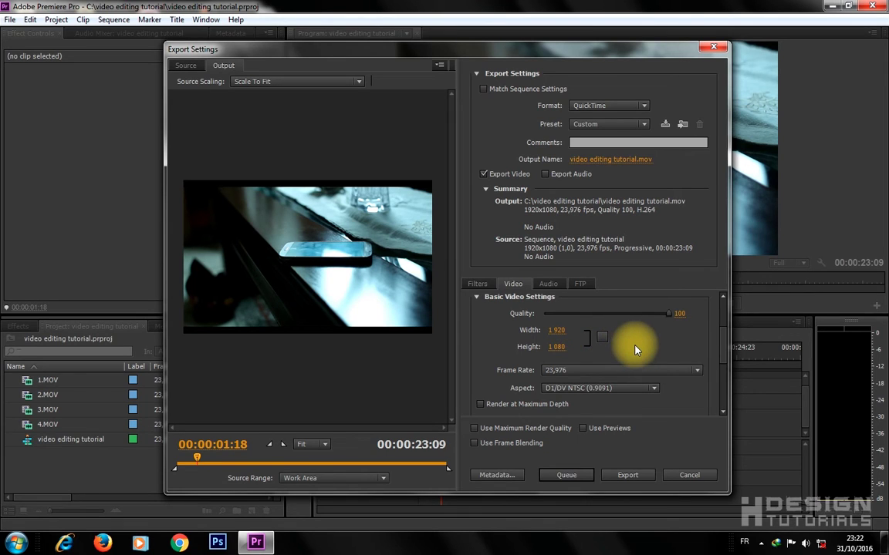
# Keep the frame rate at 23.976 and set the pixel aspect to Square Pixels (1.0)
pyautogui.scroll(-1, 723, 337)
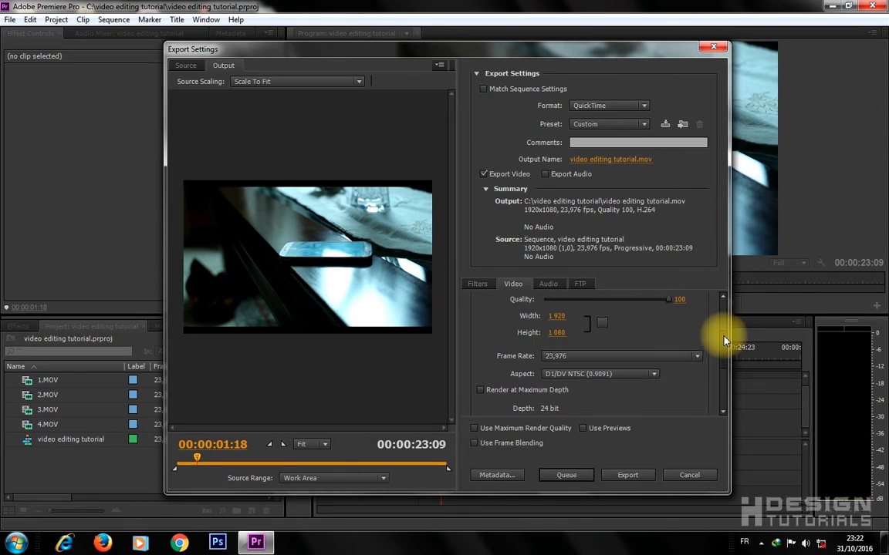
pyautogui.click(629, 359)
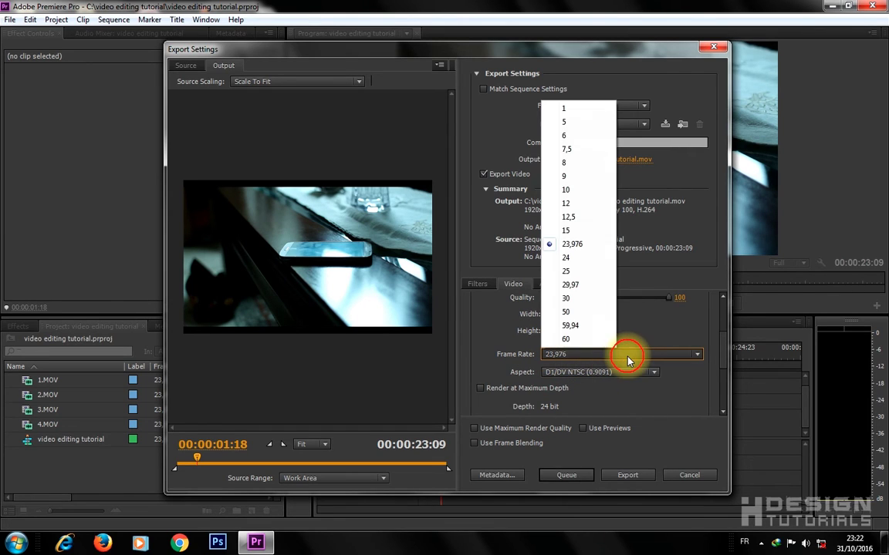
pyautogui.click(580, 245)
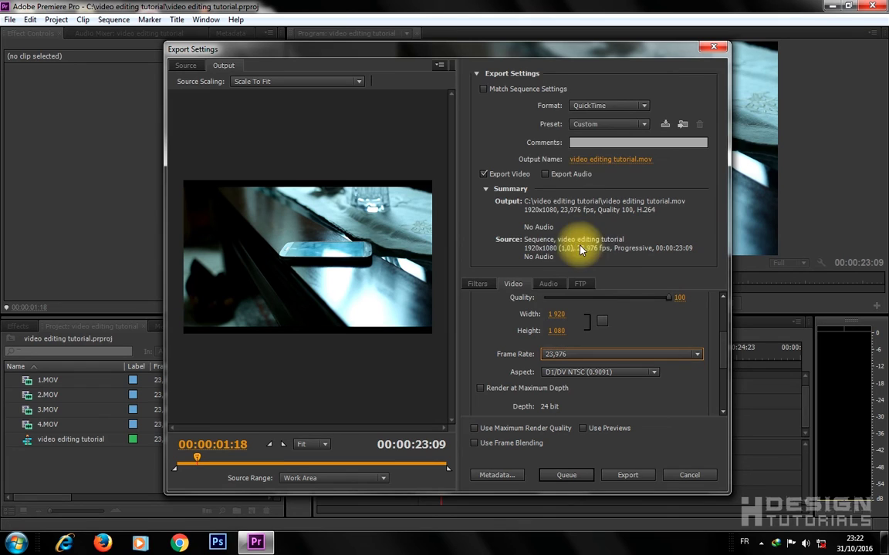
pyautogui.moveTo(721, 349); pyautogui.dragTo(724, 362)
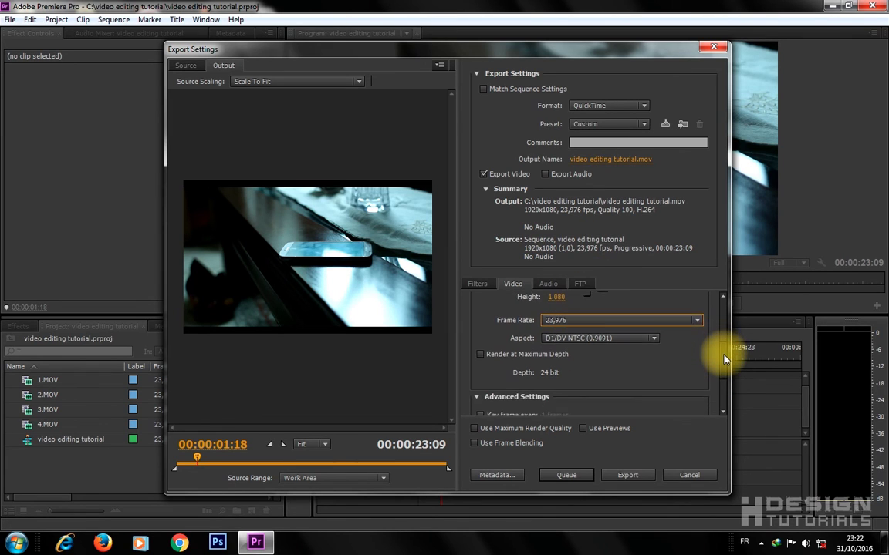
pyautogui.click(637, 325)
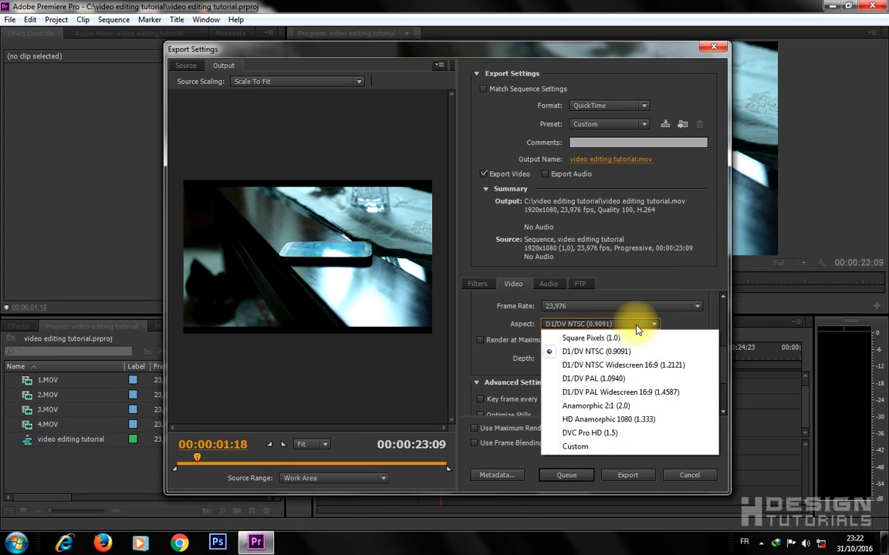
pyautogui.click(589, 340)
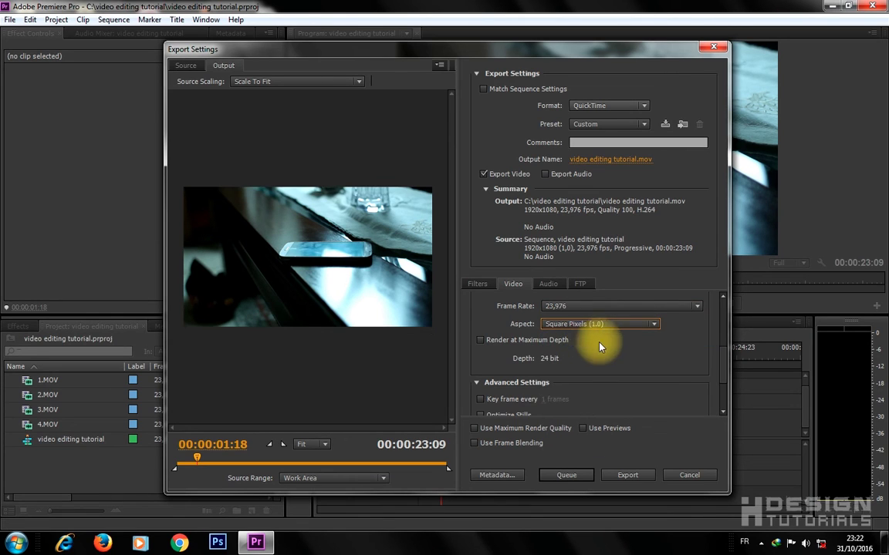
pyautogui.moveTo(724, 358); pyautogui.dragTo(724, 384)
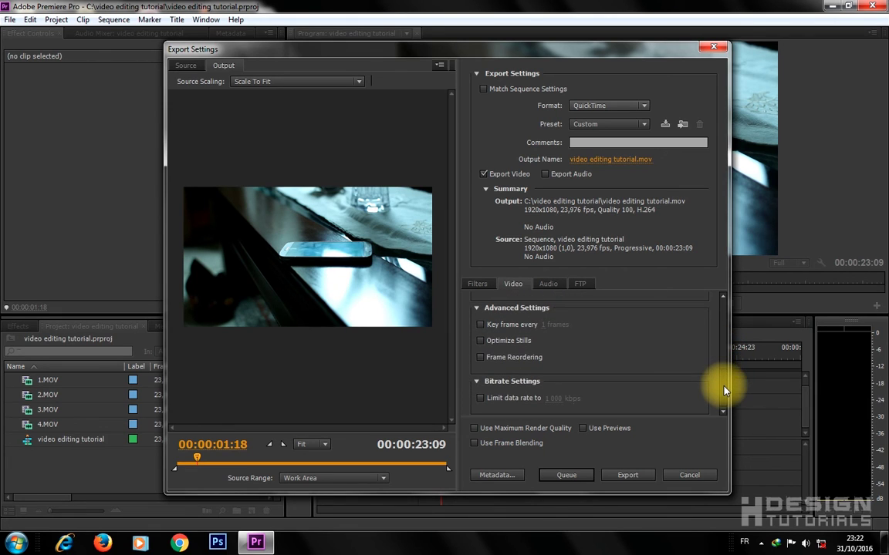
# Review the Audio, FTP and Filters tabs, then encode the 1920x1080 H.264 QuickTime file
pyautogui.click(548, 286)
pyautogui.click(583, 286)
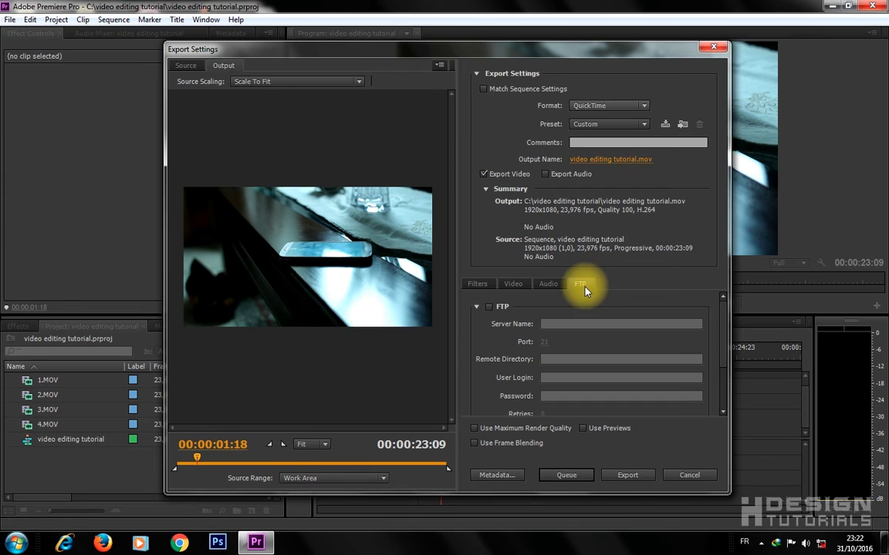
pyautogui.click(485, 285)
pyautogui.click(510, 285)
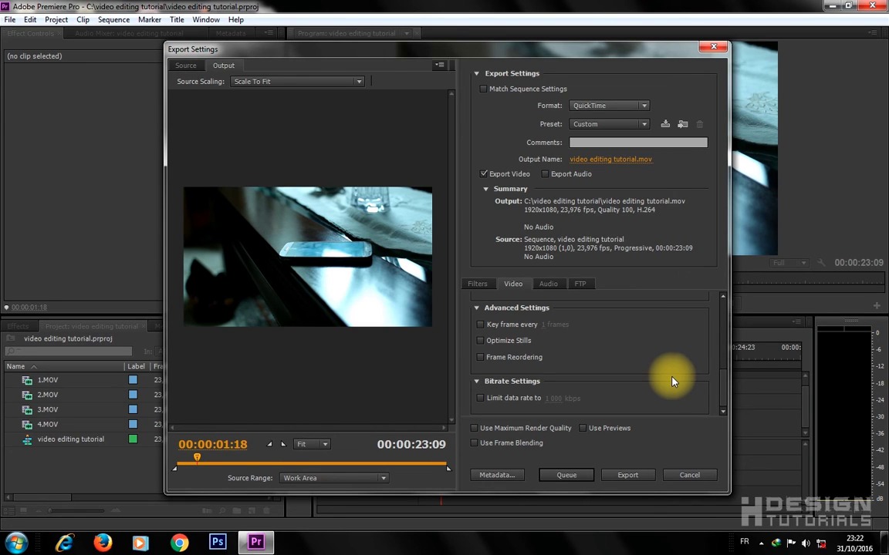
pyautogui.click(629, 476)
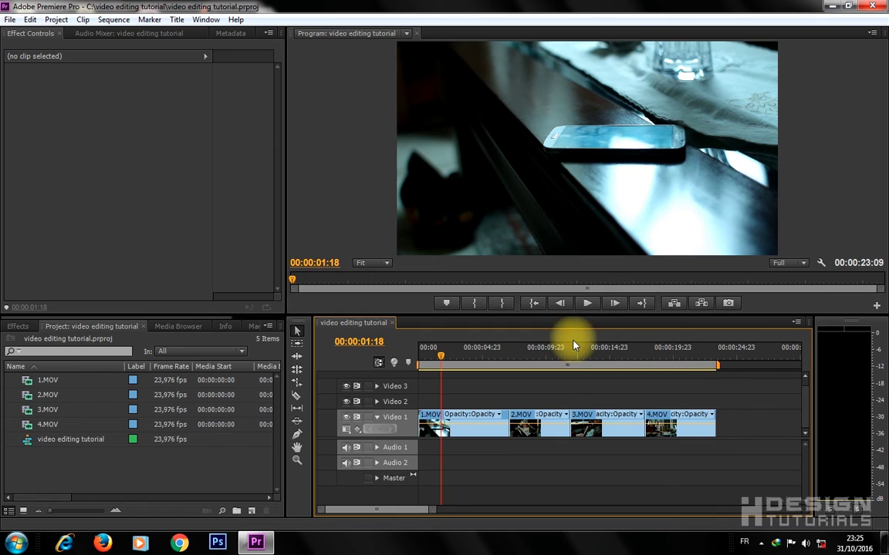
# Save the video editing tutorial project with File > Save
pyautogui.click(10, 19)
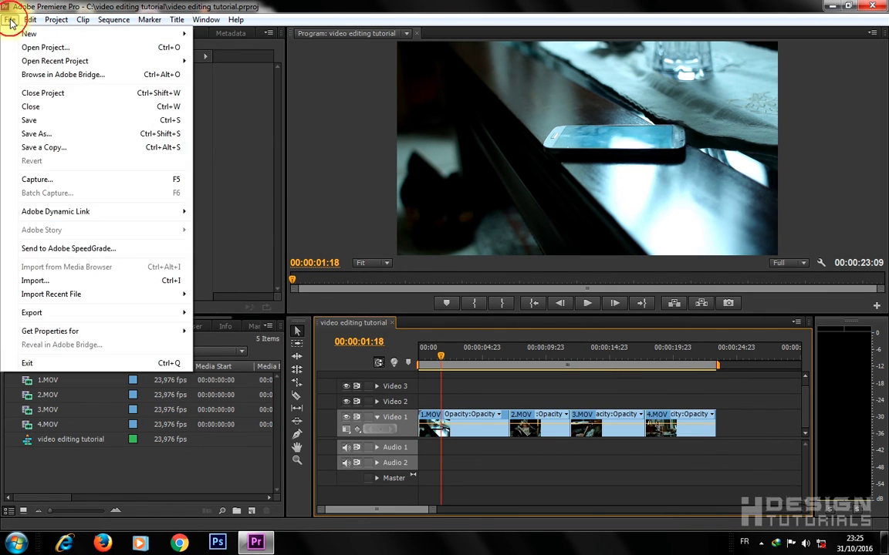
pyautogui.click(44, 121)
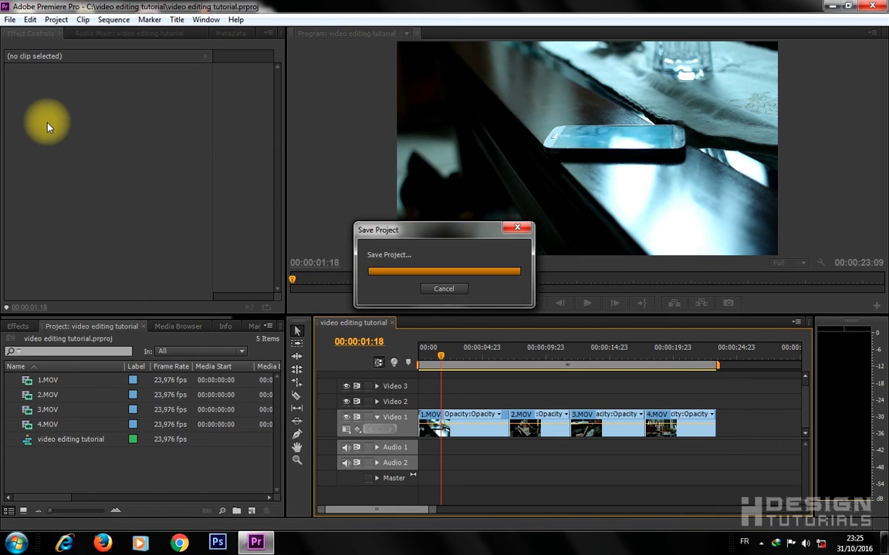